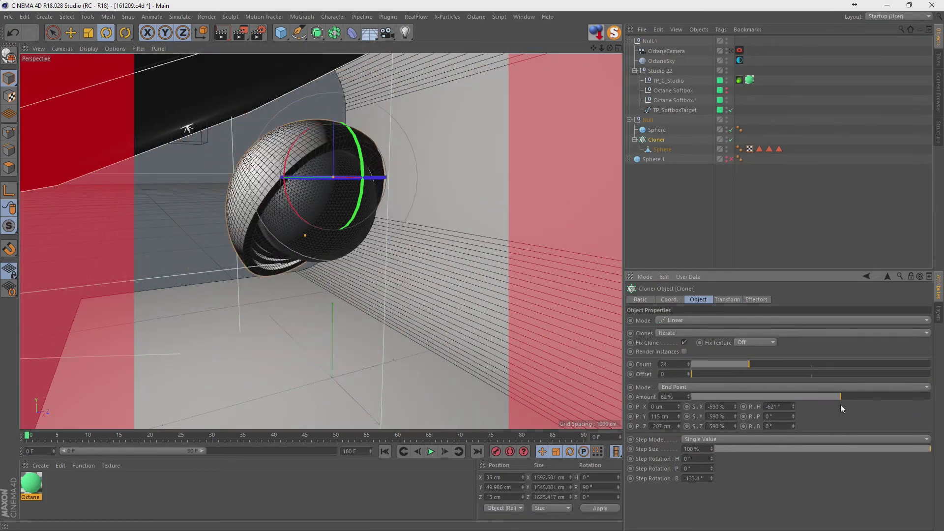
Play the animation to simulate the X-Particles hair trails inside the sphere.
{"action": "left_click", "coordinate": [661, 150]}
{"action": "key", "text": "ctrl+z"}
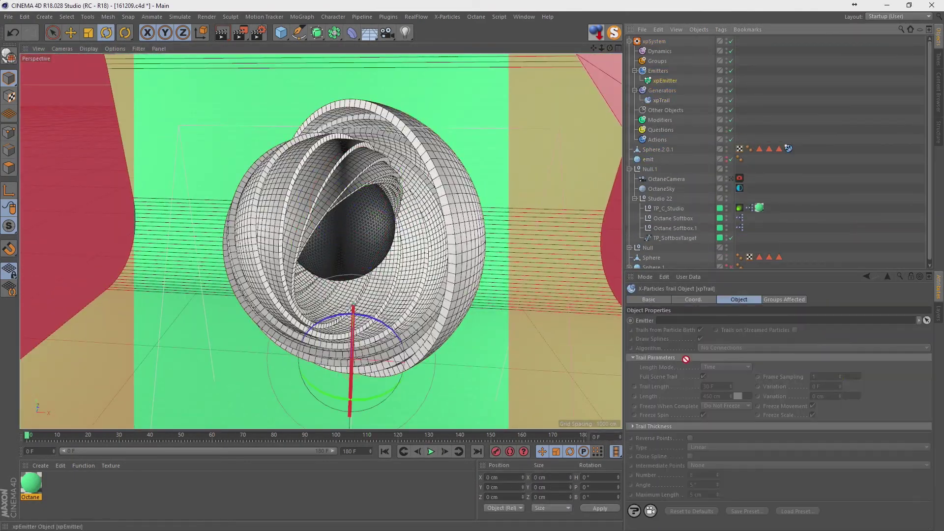
{"action": "left_click", "coordinate": [431, 452]}
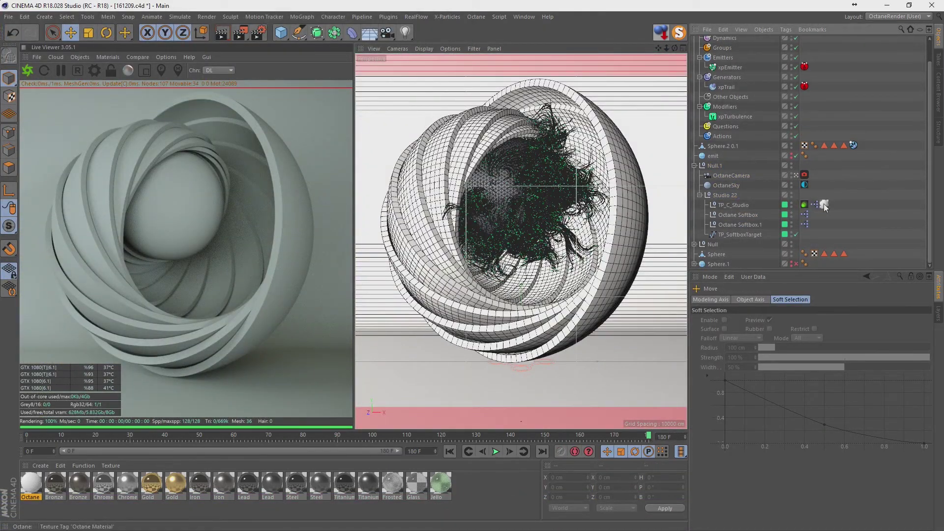
Apply the Frosted Glass material to the xpTrail hair strands.
{"action": "left_click_drag", "start_coordinate": [392, 485], "coordinate": [726, 110]}
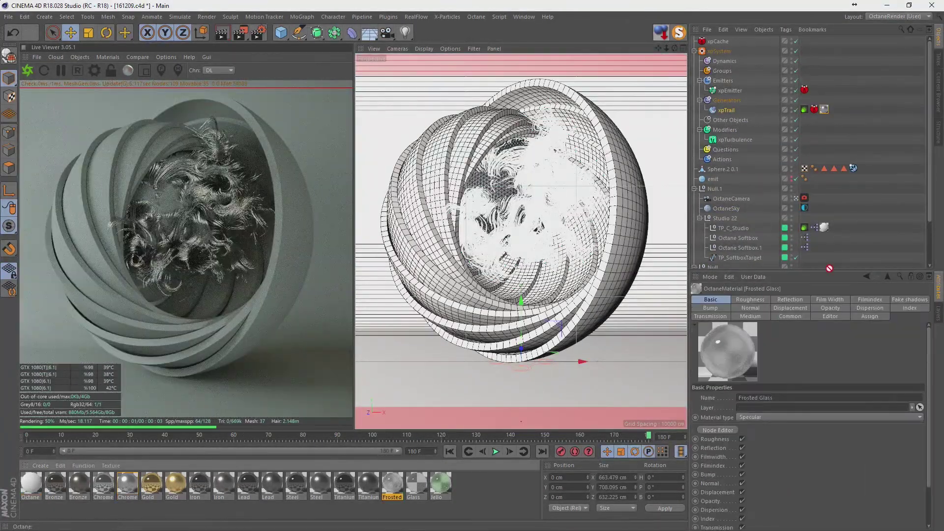
{"action": "left_click_drag", "start_coordinate": [829, 268], "coordinate": [793, 258]}
{"action": "left_click", "coordinate": [723, 116]}
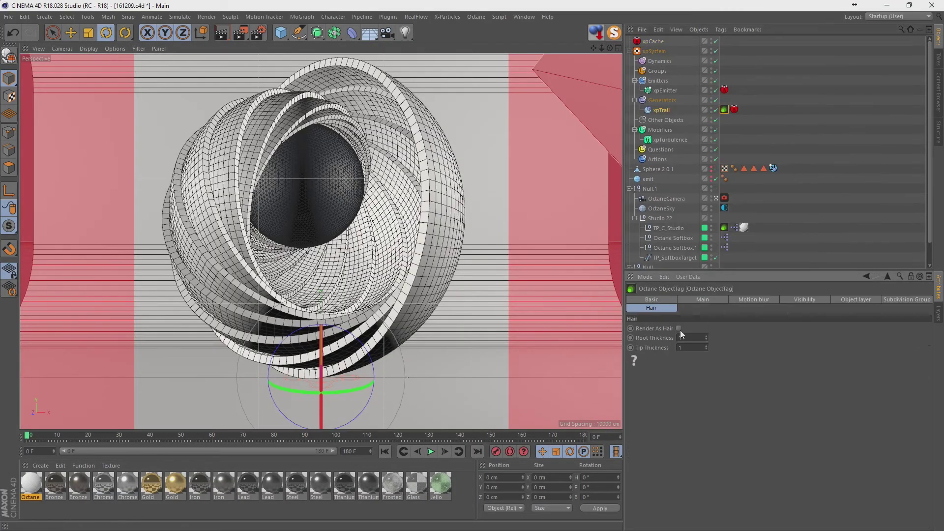
Apply the Bronze material to the Sphere under Null, and select the emit object.
{"action": "left_click", "coordinate": [78, 48]}
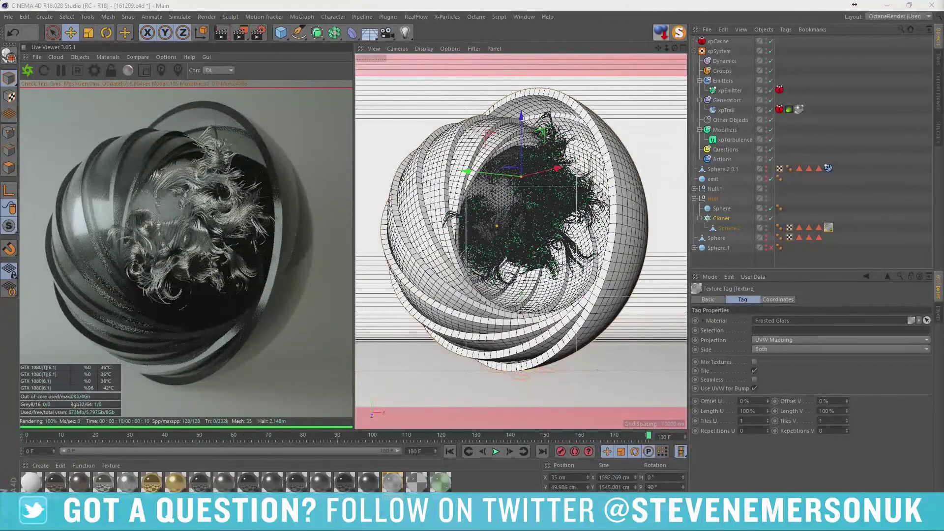
{"action": "left_click_drag", "start_coordinate": [79, 482], "coordinate": [787, 208]}
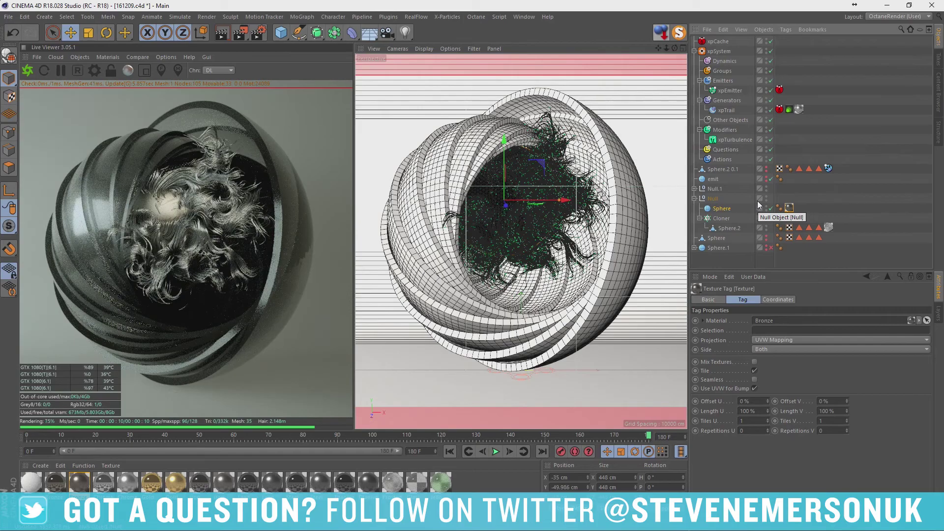
{"action": "left_click", "coordinate": [714, 178]}
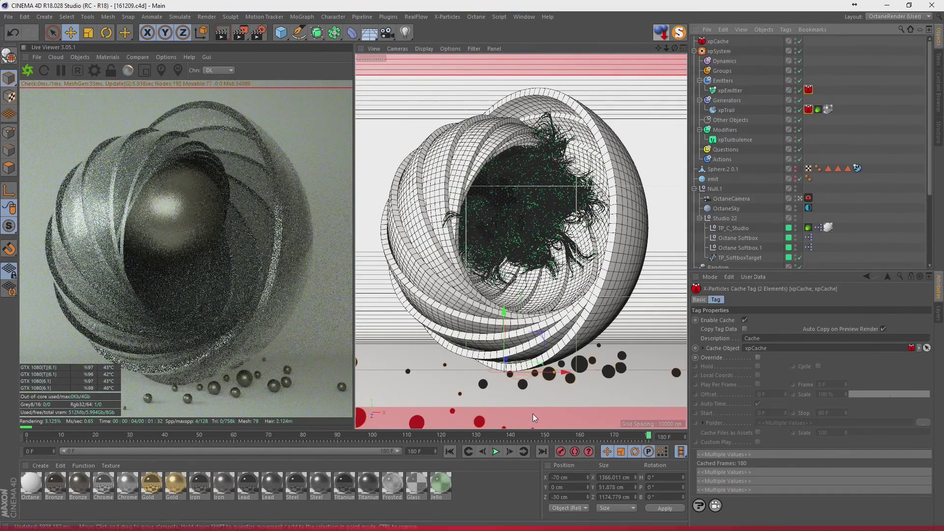
Jump to the last frame (179) and set Octane's Max. samples to 1024.
{"action": "scroll", "coordinate": [853, 229], "scroll_direction": "down", "scroll_amount": 5}
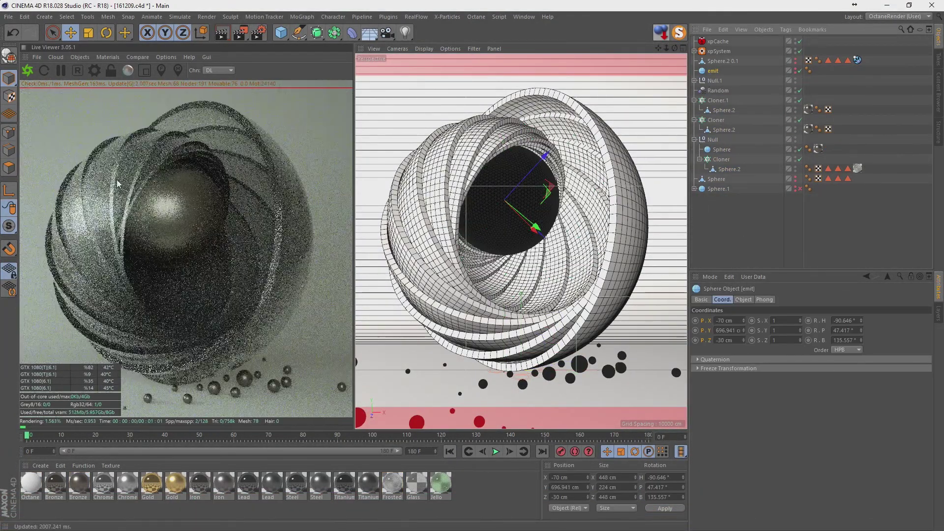
{"action": "left_click", "coordinate": [55, 485]}
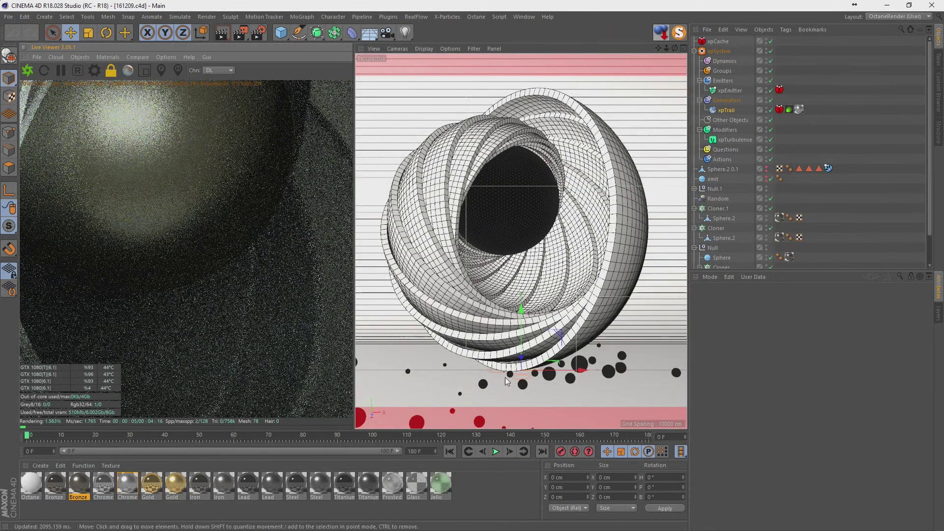
{"action": "left_click", "coordinate": [542, 452]}
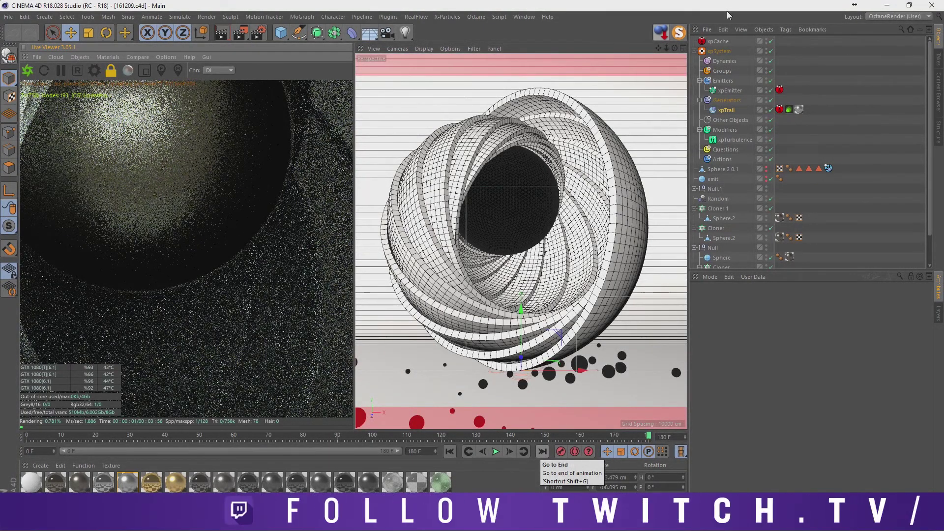
{"action": "left_click", "coordinate": [476, 16]}
{"action": "left_click", "coordinate": [489, 37]}
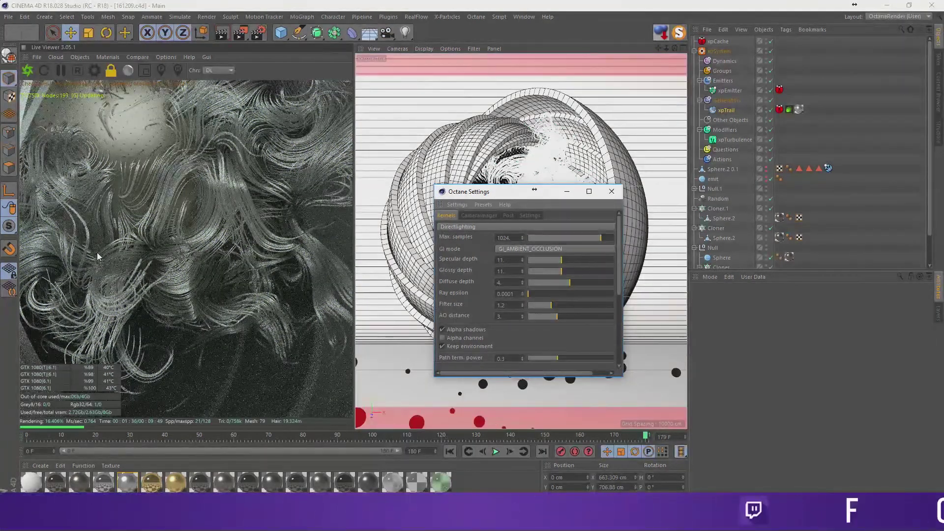
Render frame 179 to the Picture Viewer, zoom the preview, then stop the render.
{"action": "left_click", "coordinate": [249, 35]}
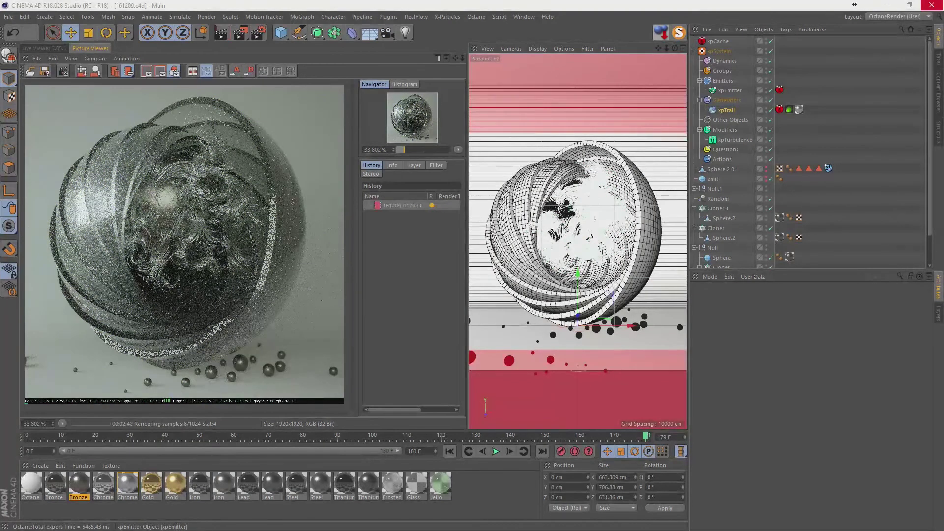
{"action": "scroll", "coordinate": [187, 246], "scroll_direction": "up", "scroll_amount": 5}
{"action": "scroll", "coordinate": [187, 246], "scroll_direction": "down", "scroll_amount": 4}
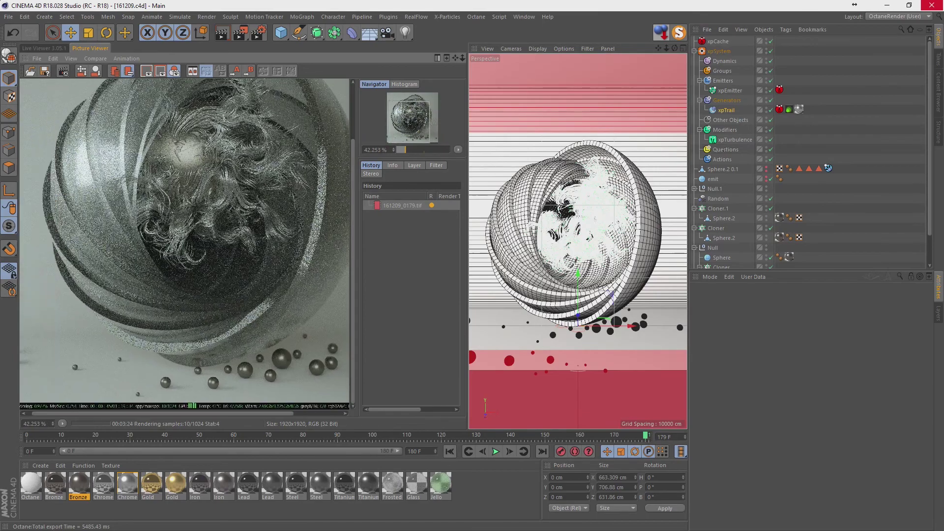
{"action": "scroll", "coordinate": [187, 246], "scroll_direction": "up", "scroll_amount": 3}
{"action": "scroll", "coordinate": [187, 246], "scroll_direction": "down", "scroll_amount": 3}
{"action": "left_click", "coordinate": [44, 48]}
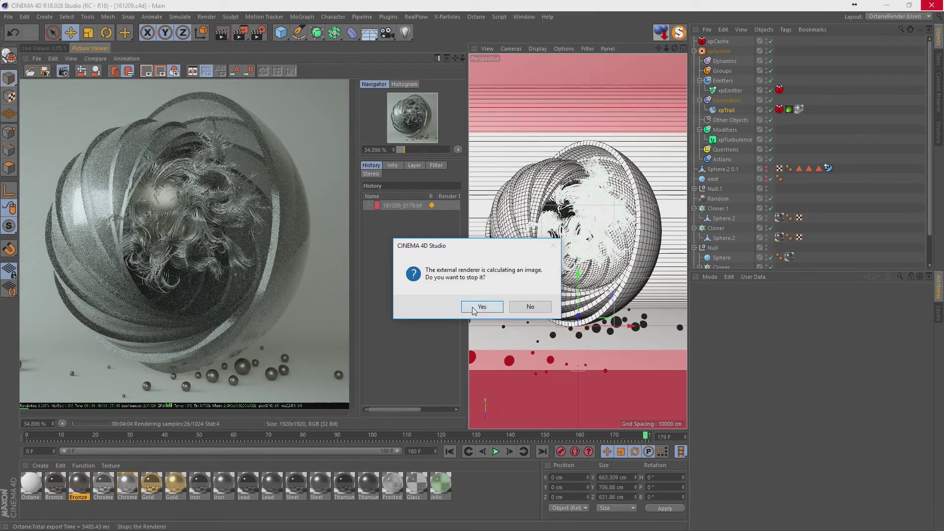
{"action": "left_click", "coordinate": [480, 306]}
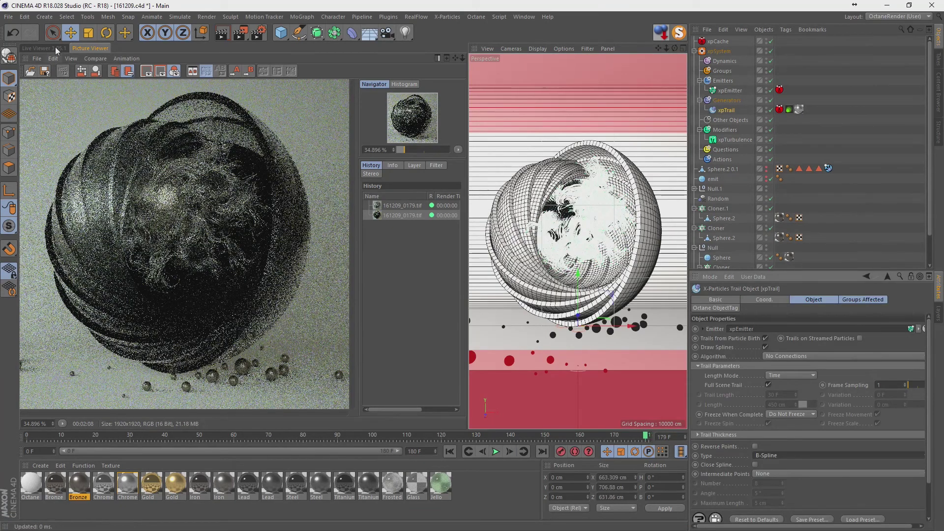
Re-render frame 179 to the Picture Viewer and zoom out to see the whole image.
{"action": "key", "text": "shift+r"}
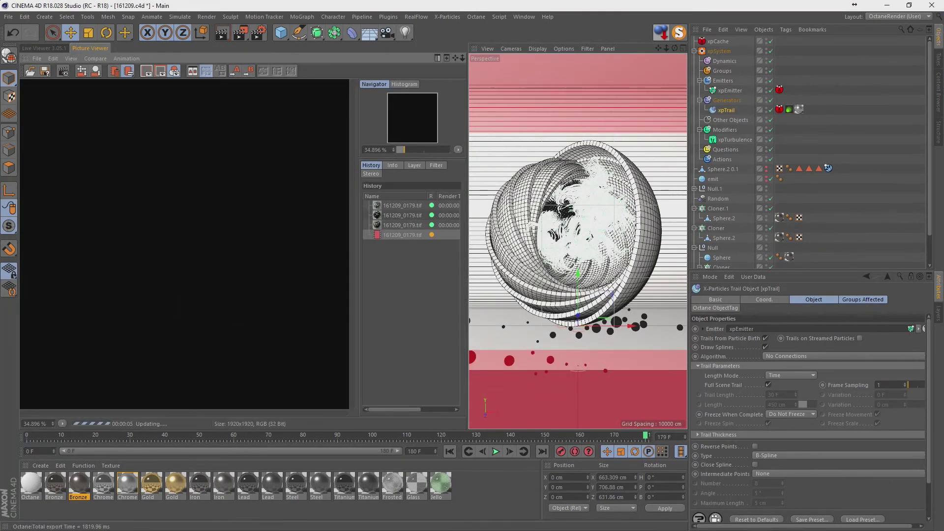
{"action": "scroll", "coordinate": [282, 328], "scroll_direction": "down", "scroll_amount": 5}
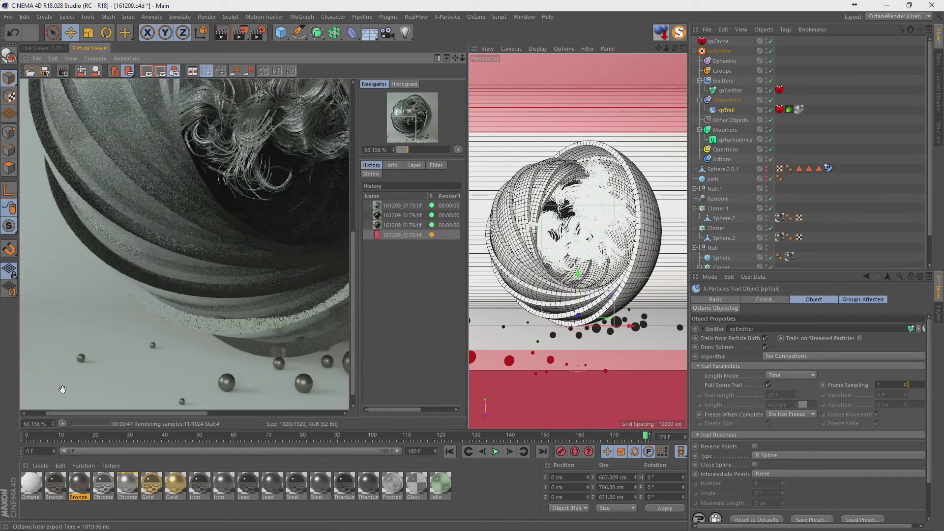